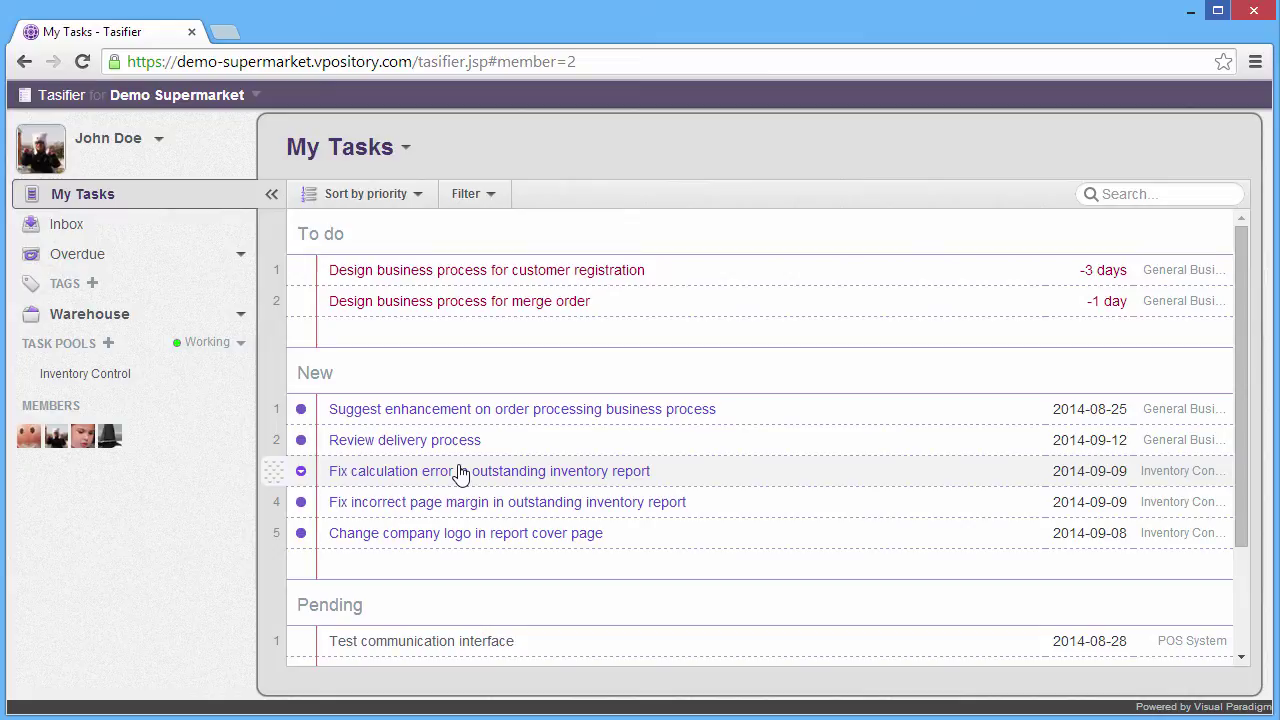
Step: Move the outstanding inventory report tasks to the top of To do, with "Fix incorrect page margin" placed above "Fix calculation error"
{"action": "left_click", "coordinate": [459, 471]}
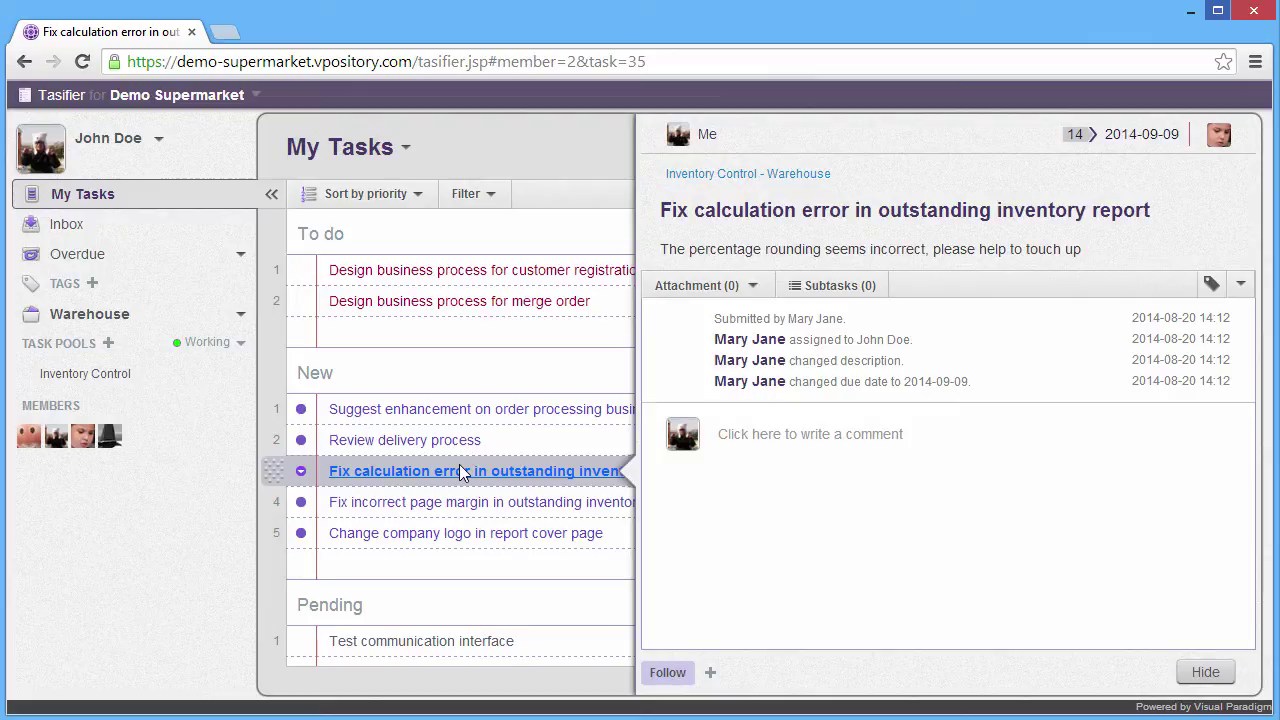
{"action": "left_click_drag", "start_coordinate": [274, 468], "coordinate": [286, 271]}
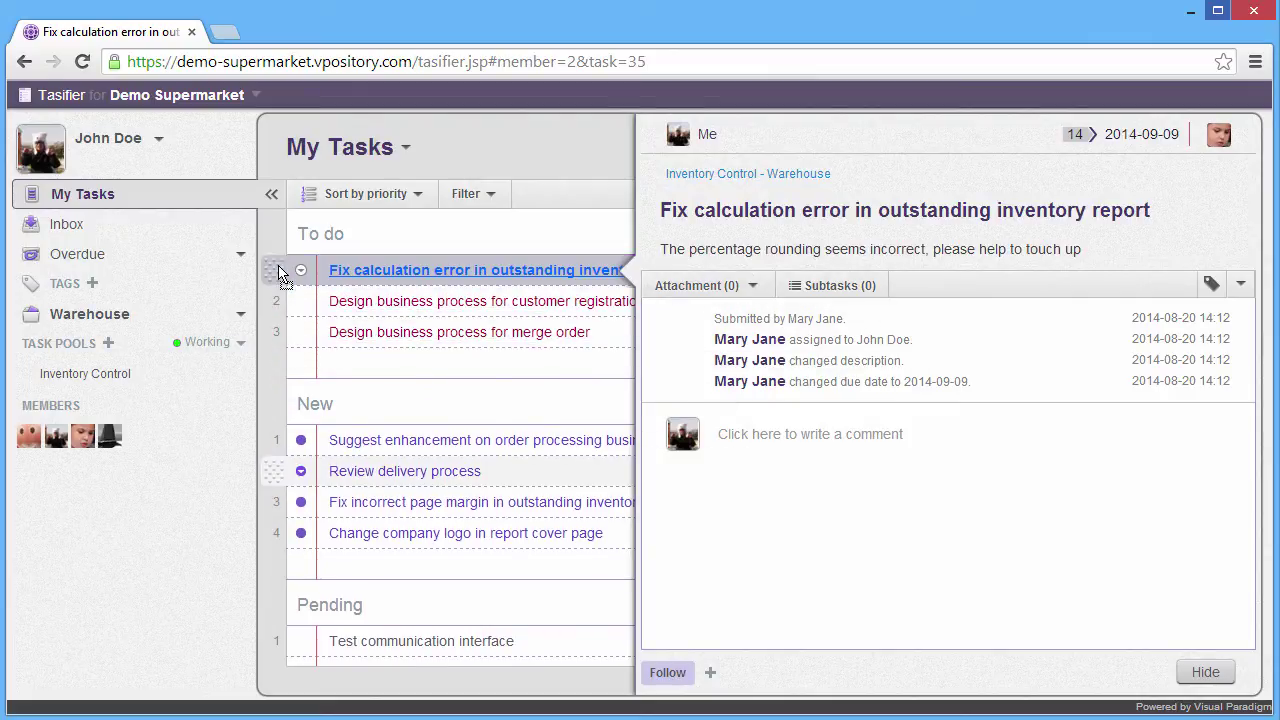
{"action": "left_click", "coordinate": [377, 505]}
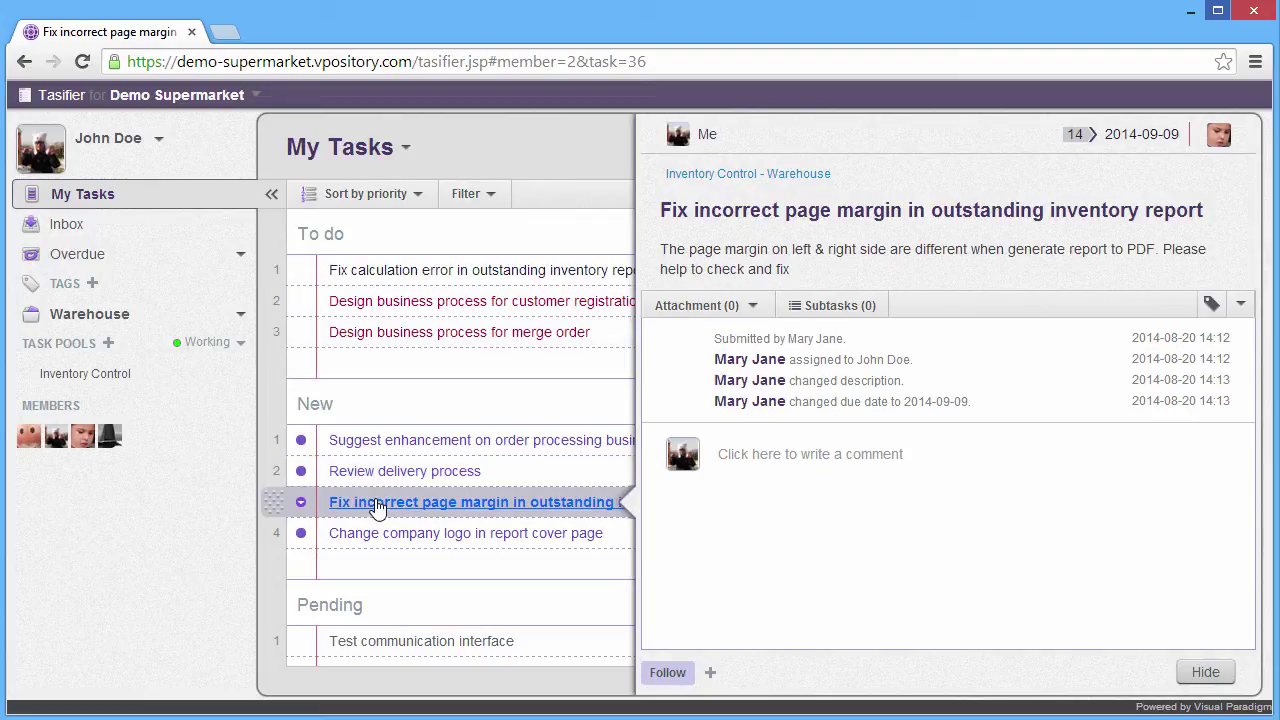
{"action": "left_click", "coordinate": [300, 503]}
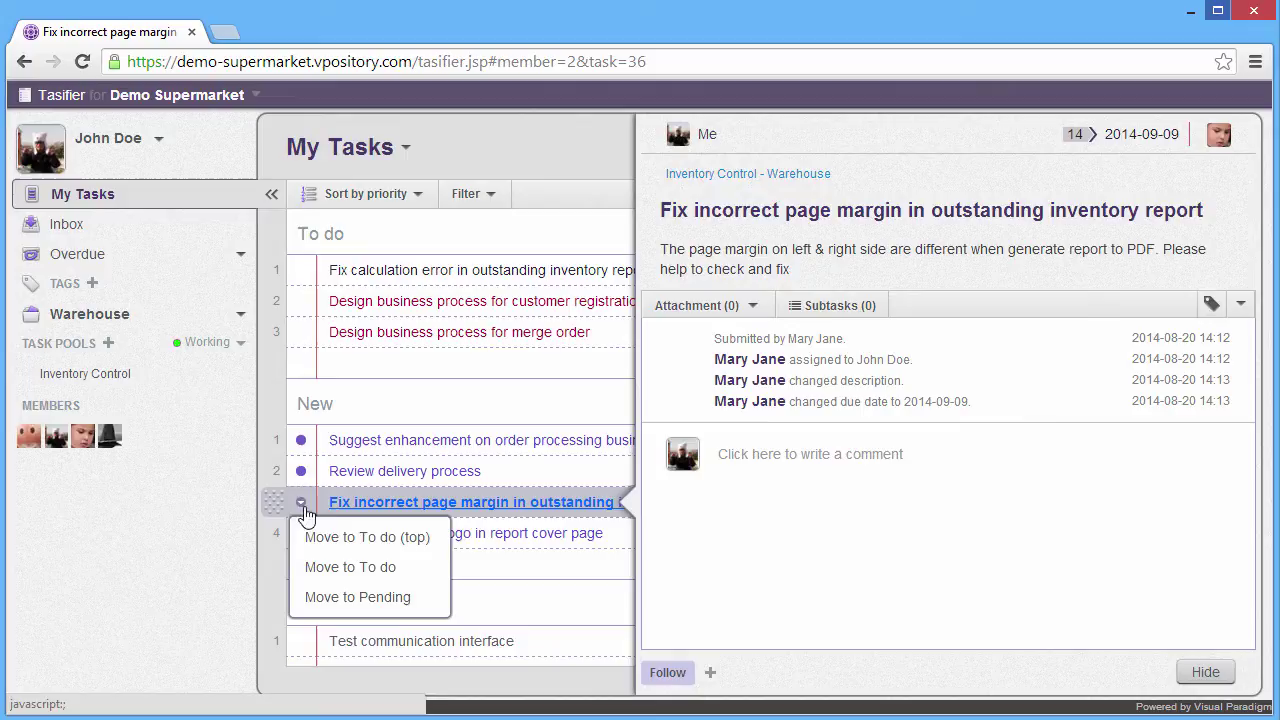
{"action": "left_click", "coordinate": [367, 539]}
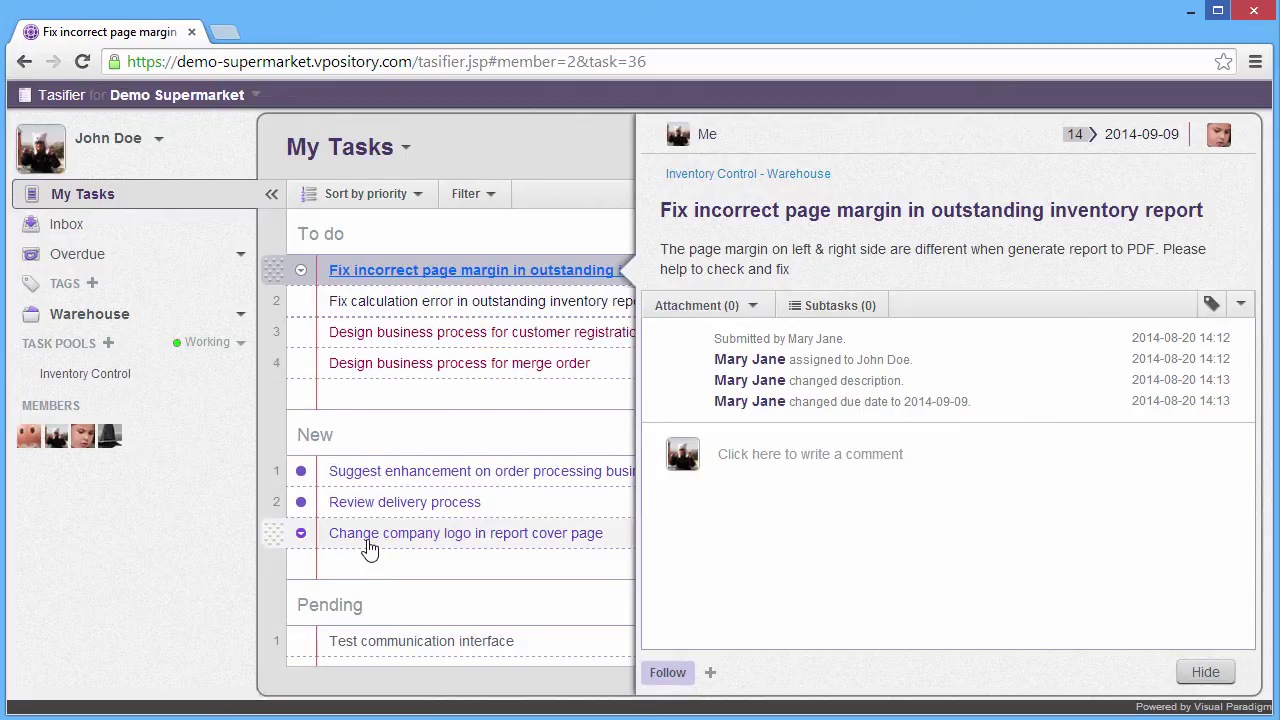
Step: Move the order processing enhancement task to the top of Pending, and place the delivery process review and company logo tasks together above it
{"action": "left_click", "coordinate": [460, 480]}
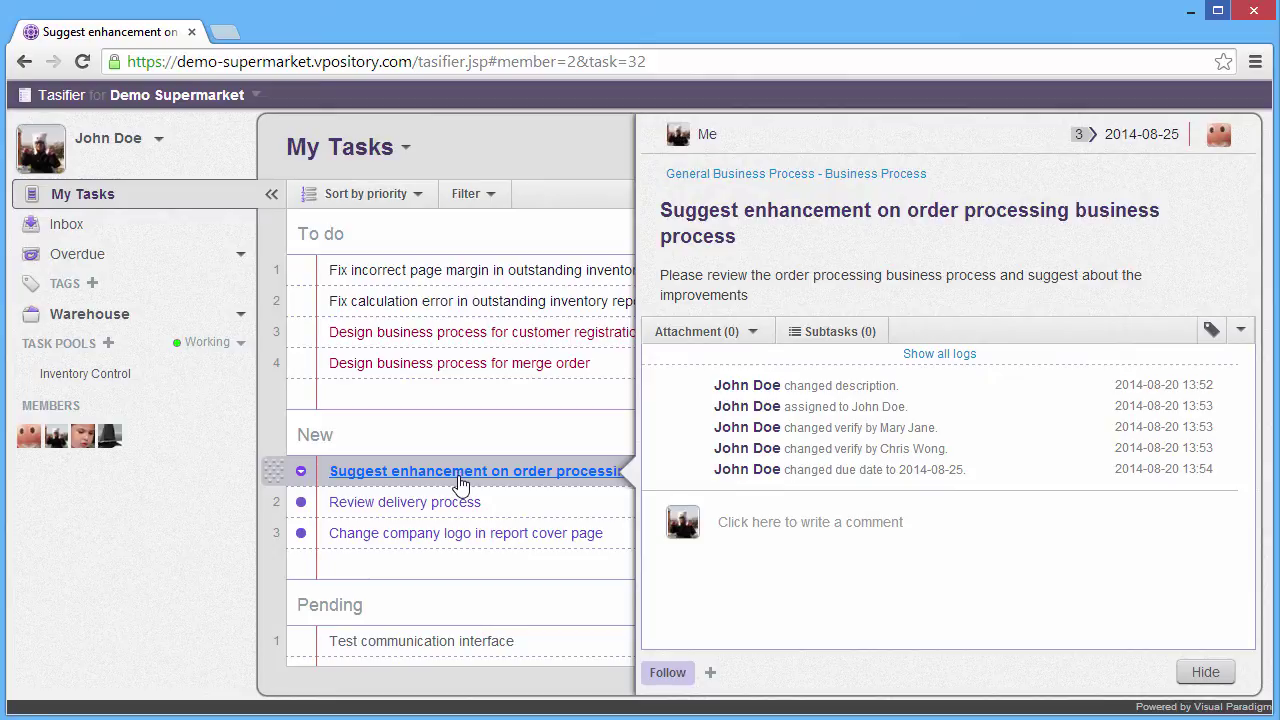
{"action": "left_click_drag", "start_coordinate": [277, 479], "coordinate": [294, 608]}
{"action": "left_click", "coordinate": [430, 478]}
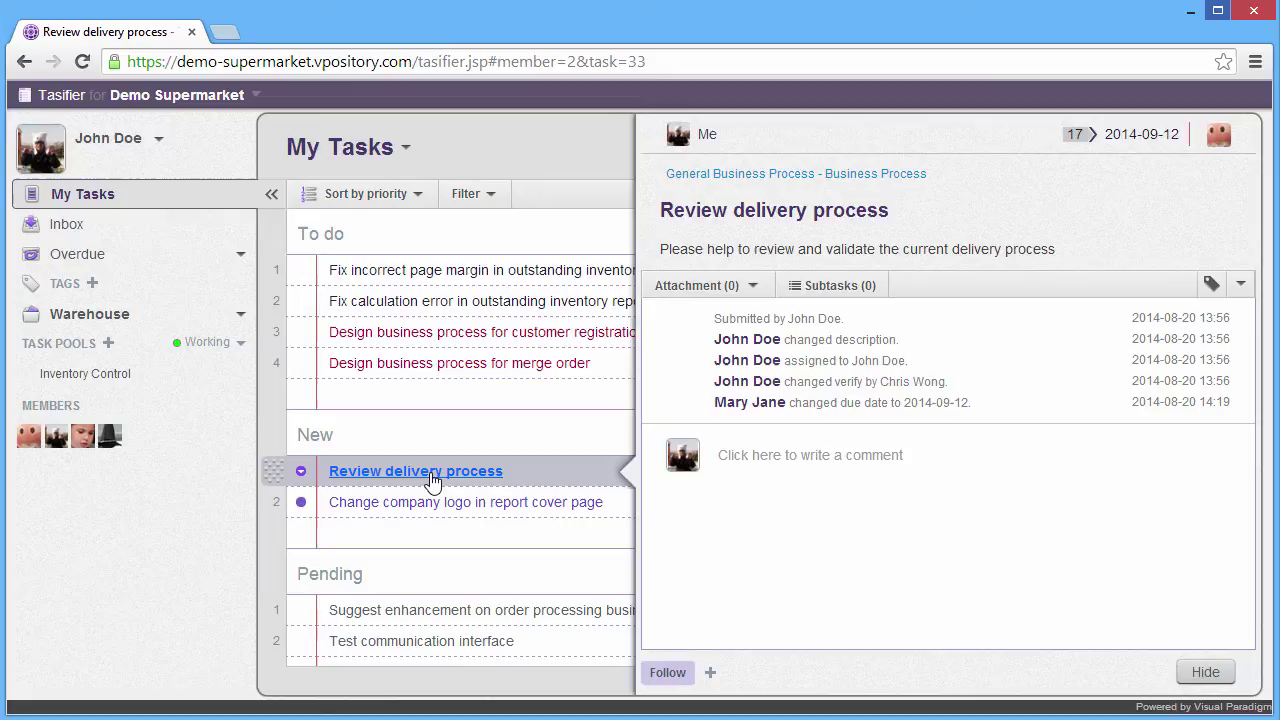
{"action": "left_click", "coordinate": [425, 505]}
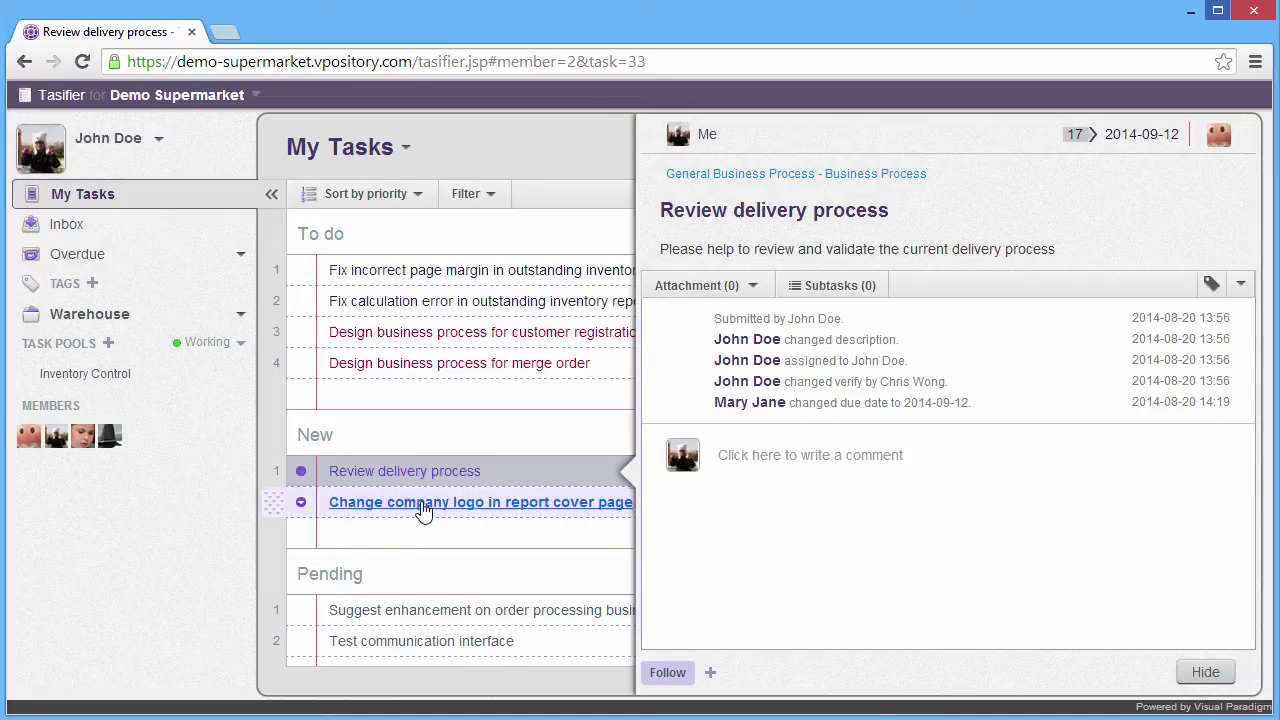
{"action": "key", "text": "shift"}
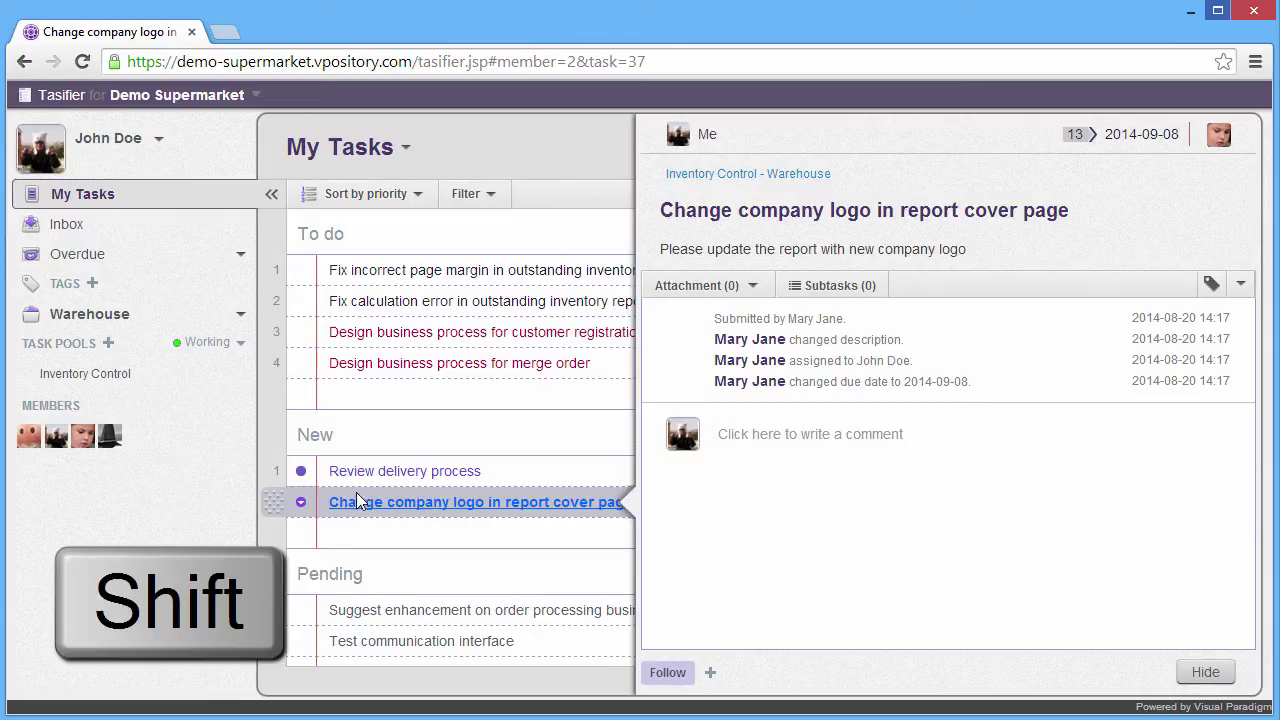
{"action": "left_click", "coordinate": [273, 469], "text": "shift"}
{"action": "left_click_drag", "start_coordinate": [273, 469], "coordinate": [266, 598]}
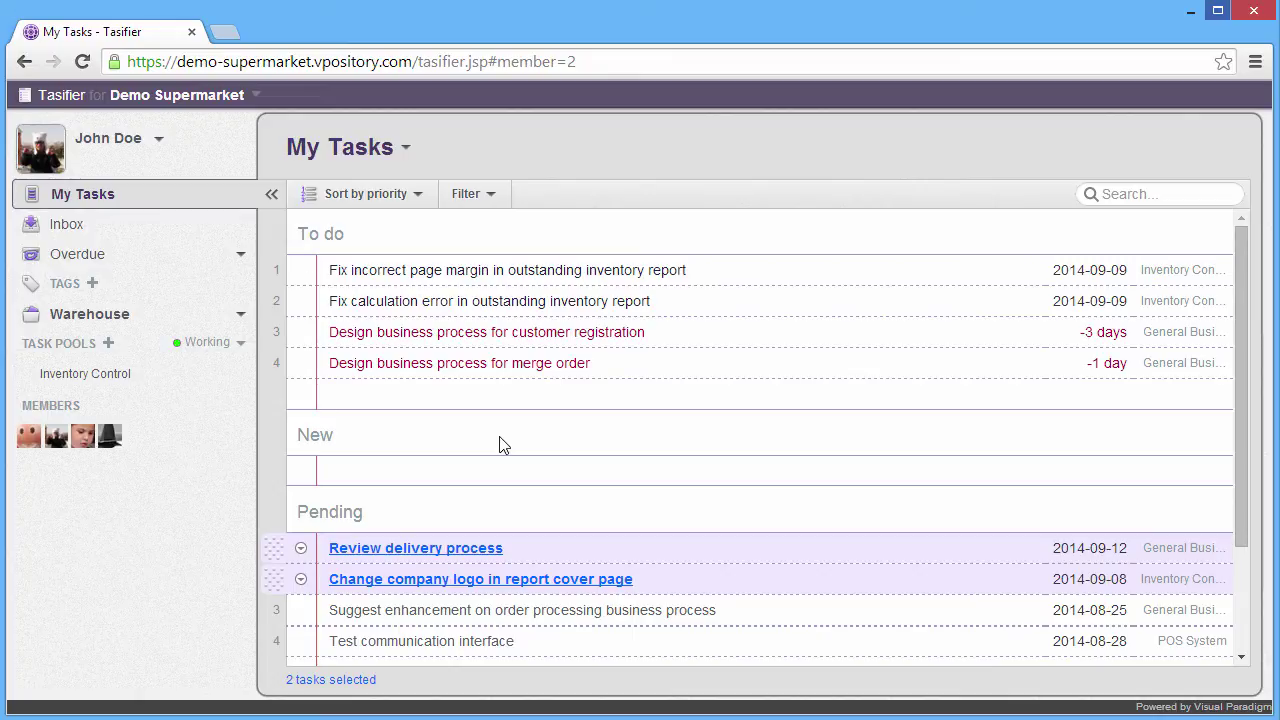
Step: Set the due date of the "Fix incorrect page margin in outstanding inventory report" task to 2014-09-02 and close its details
{"action": "left_click", "coordinate": [622, 275]}
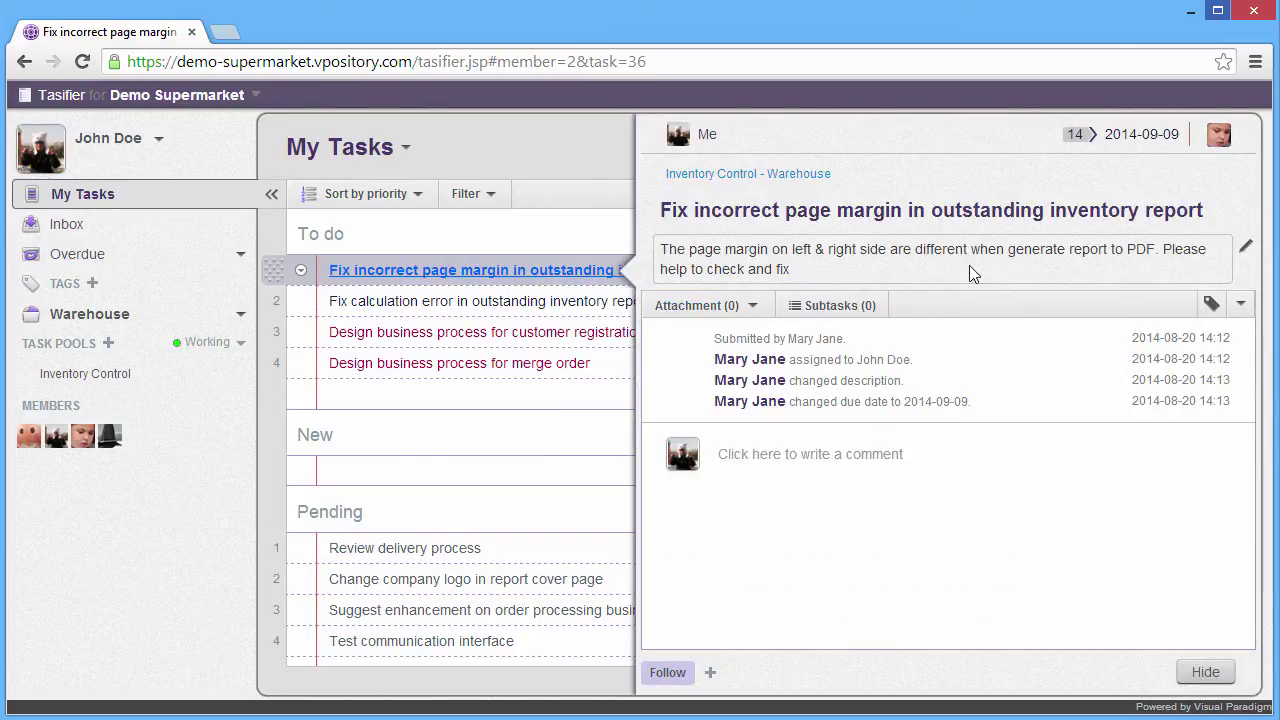
{"action": "left_click", "coordinate": [1138, 140]}
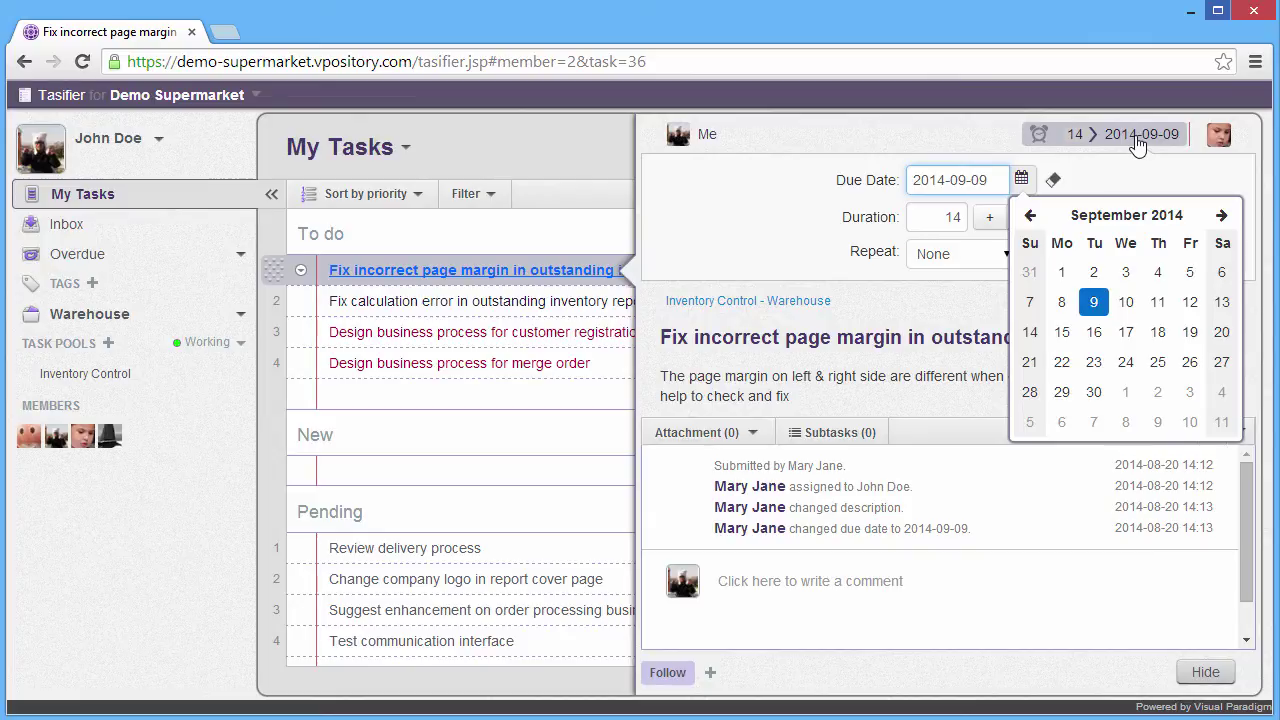
{"action": "left_click", "coordinate": [1091, 276]}
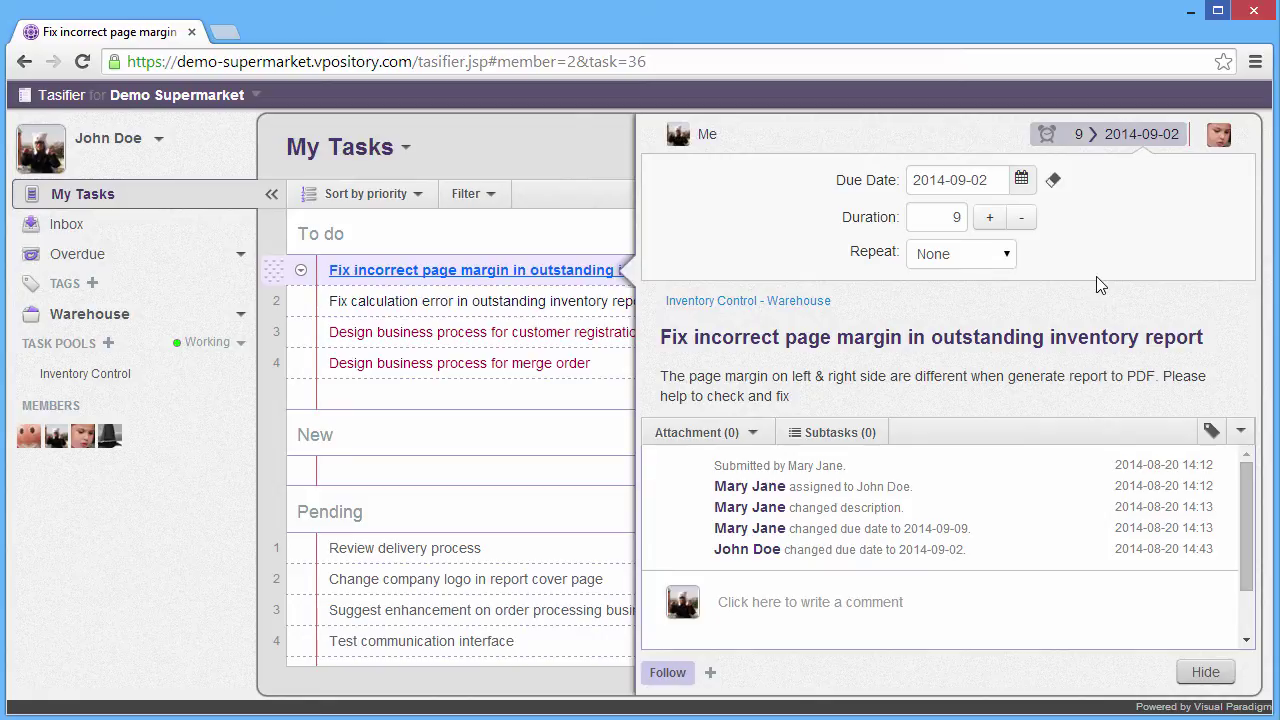
{"action": "left_click", "coordinate": [1192, 677]}
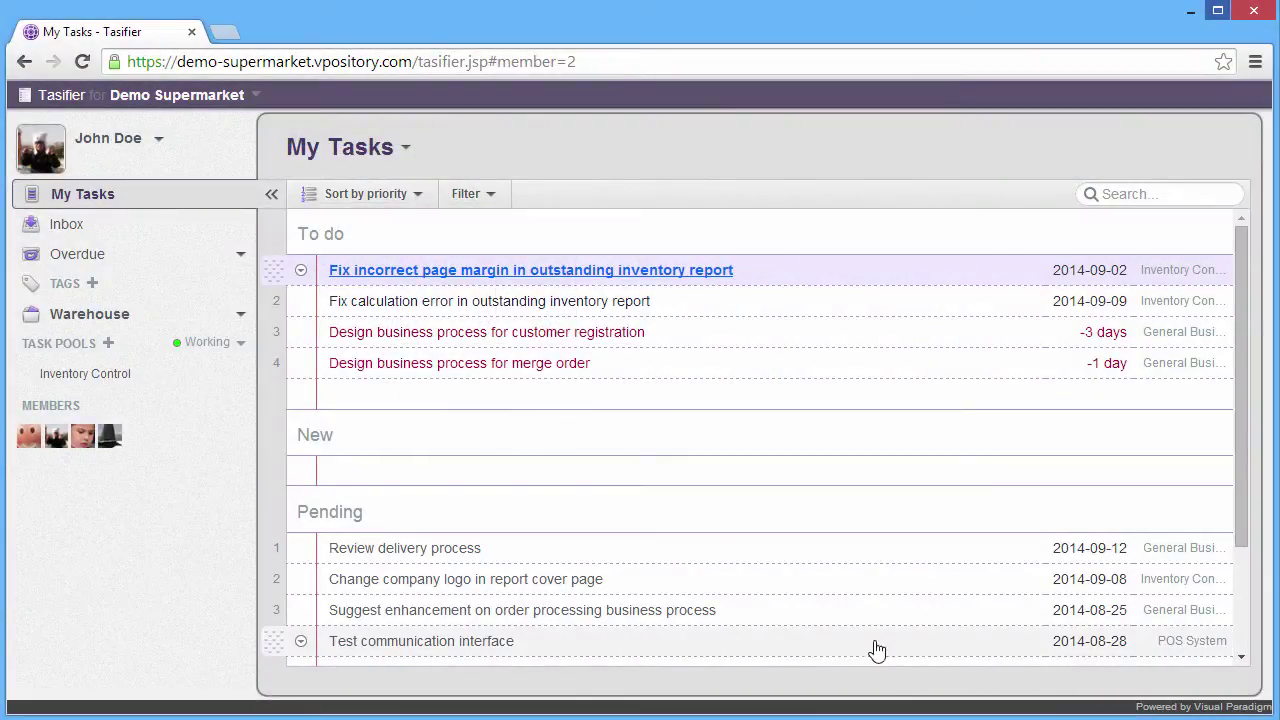
Step: Set a reminder 3 days before the due date on the "Change company logo in report cover page" task and close its details
{"action": "left_click", "coordinate": [557, 584]}
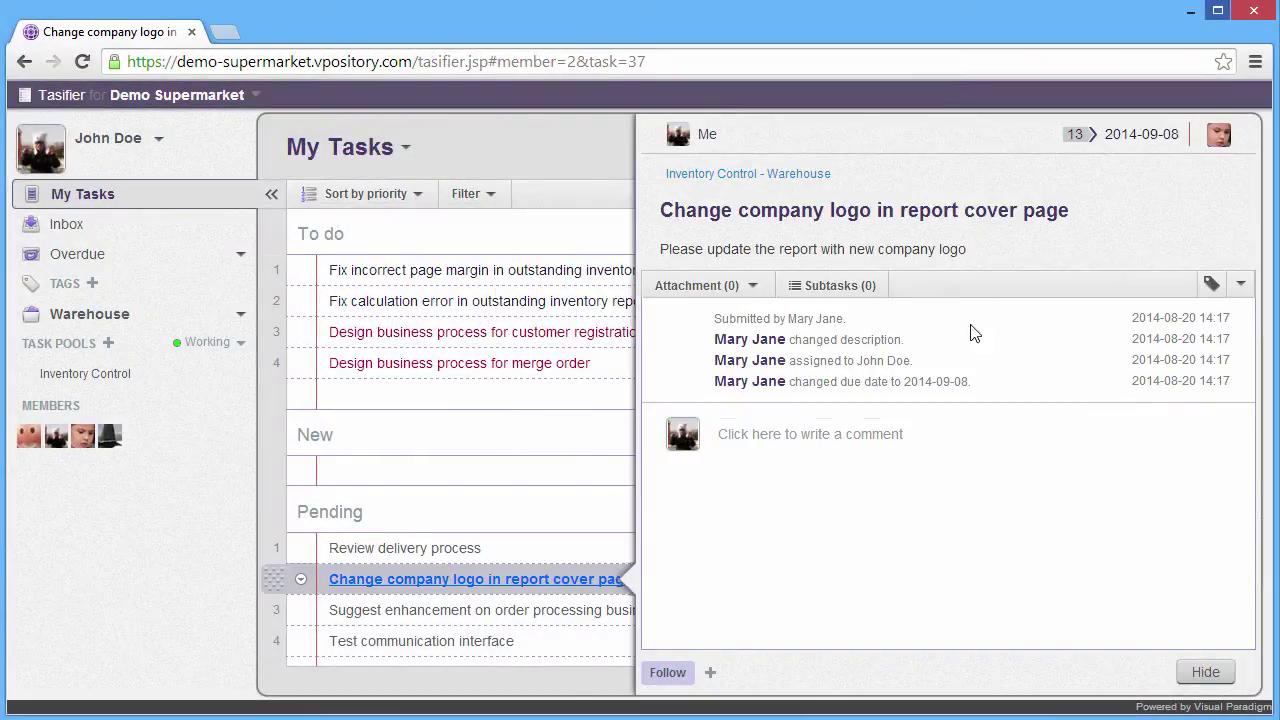
{"action": "left_click", "coordinate": [1038, 134]}
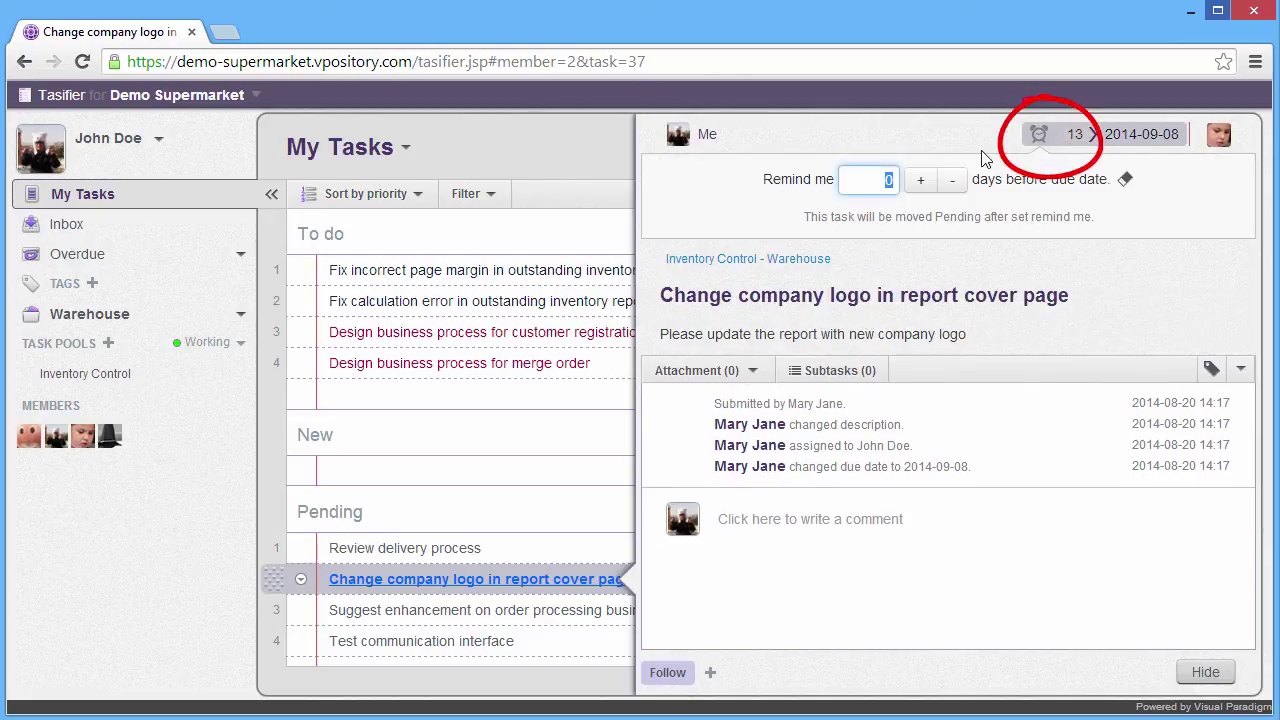
{"action": "left_click", "coordinate": [921, 183]}
{"action": "left_click", "coordinate": [921, 183]}
{"action": "left_click", "coordinate": [921, 183]}
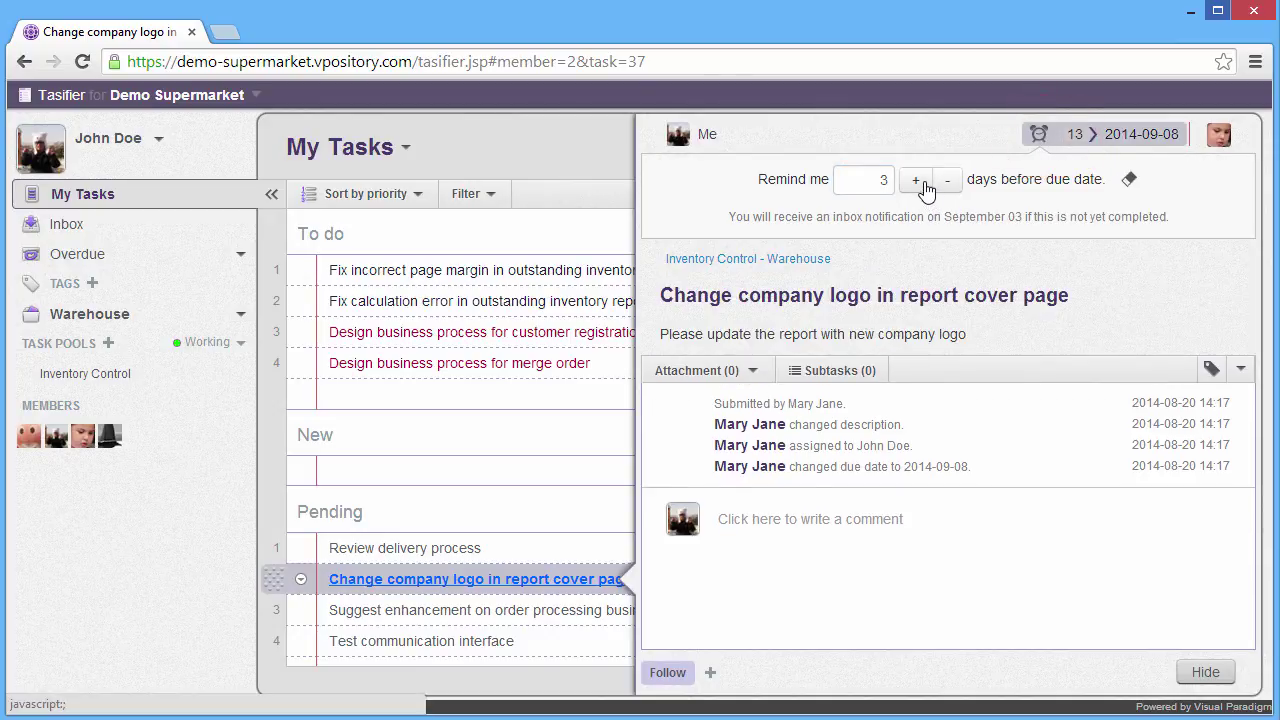
{"action": "left_click", "coordinate": [956, 150]}
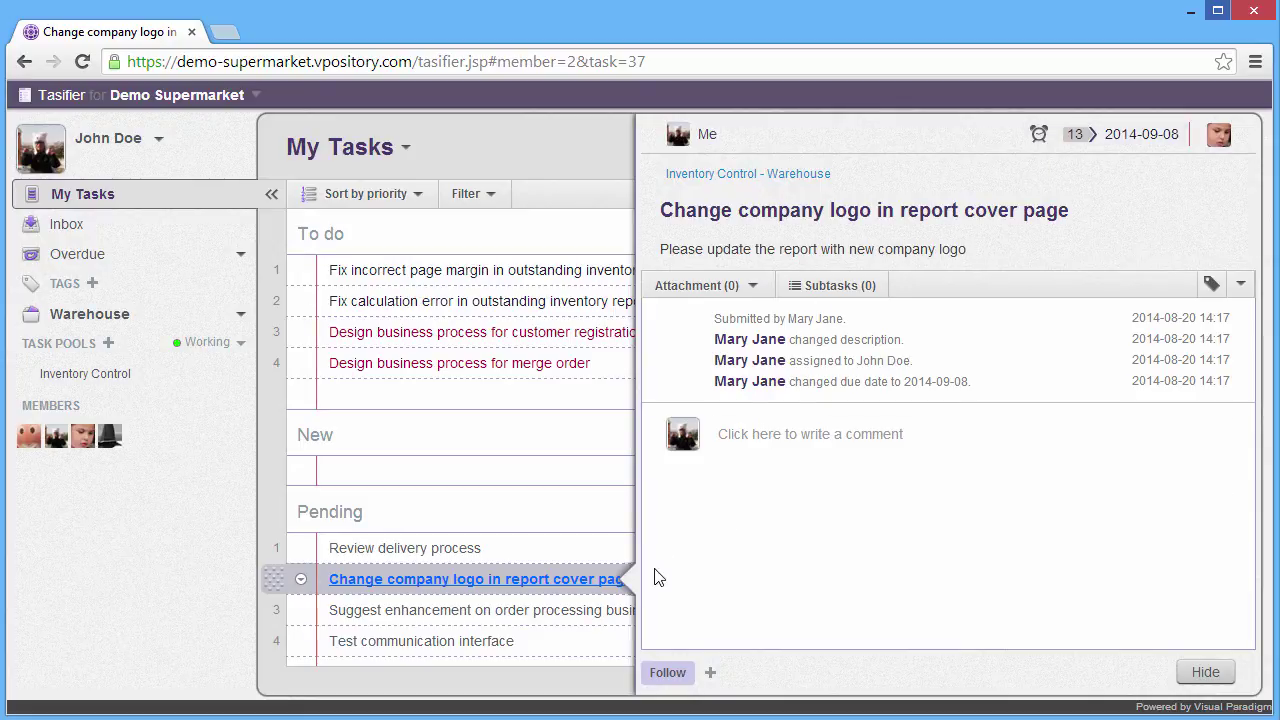
{"action": "left_click", "coordinate": [631, 581]}
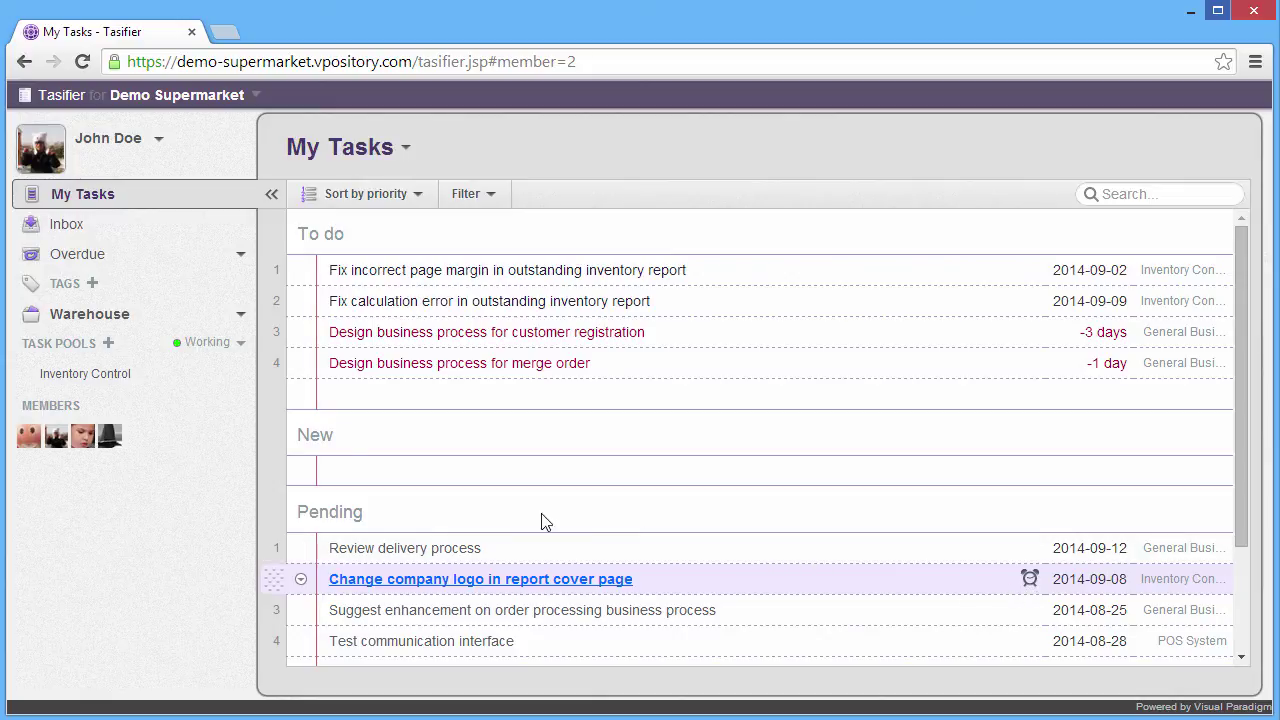
Step: Create a new tag named "Bugs" and give it the pink-red tag colour
{"action": "left_click", "coordinate": [76, 290]}
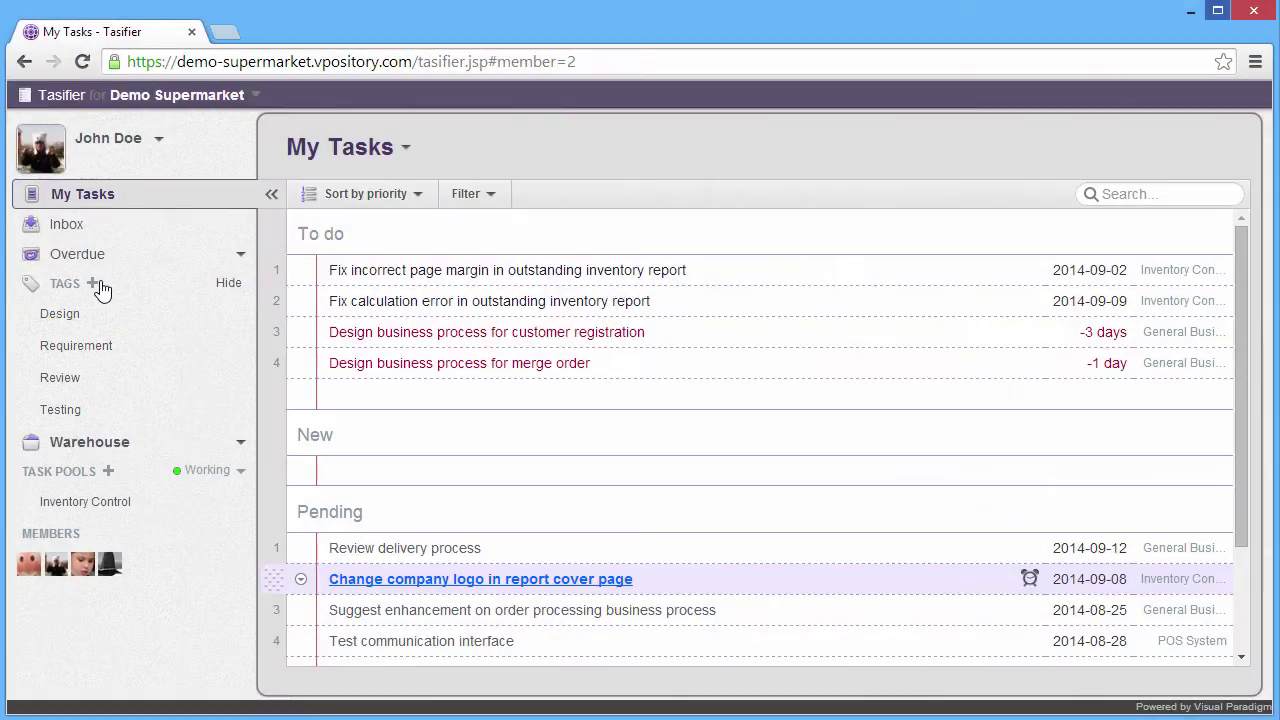
{"action": "left_click", "coordinate": [95, 284]}
{"action": "type", "text": "Bug"}
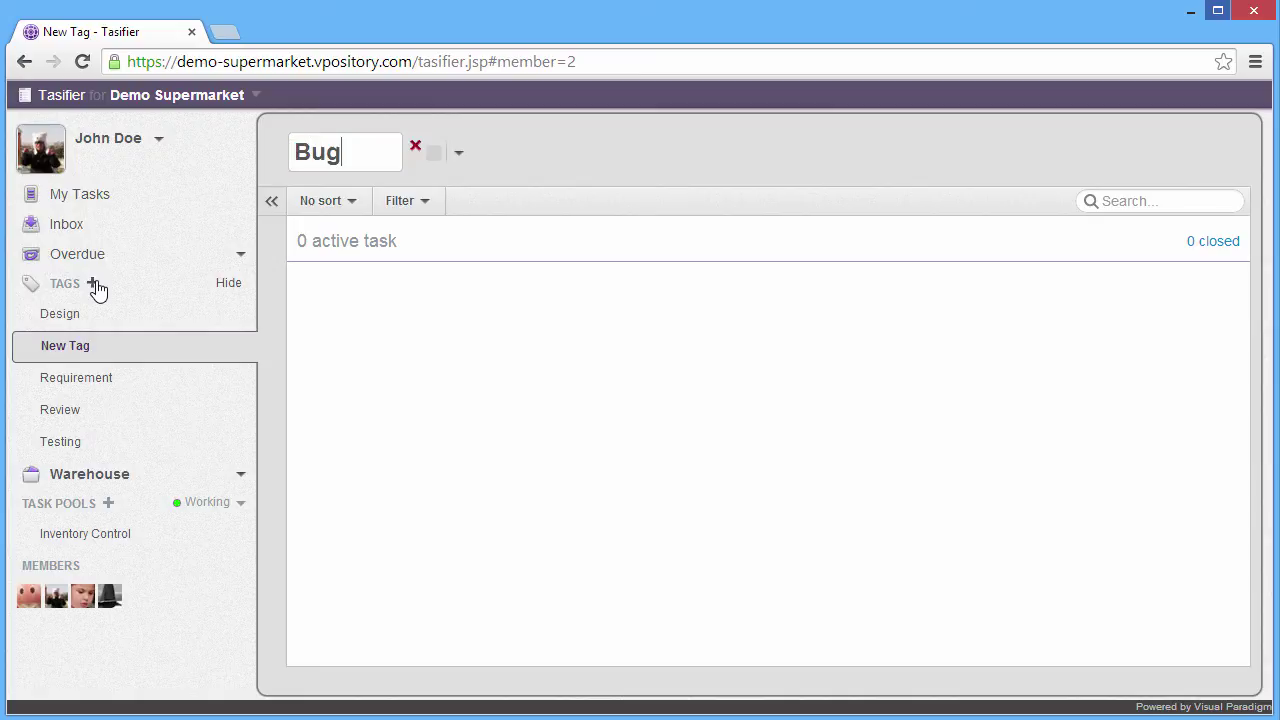
{"action": "type", "text": "s"}
{"action": "left_click", "coordinate": [434, 154]}
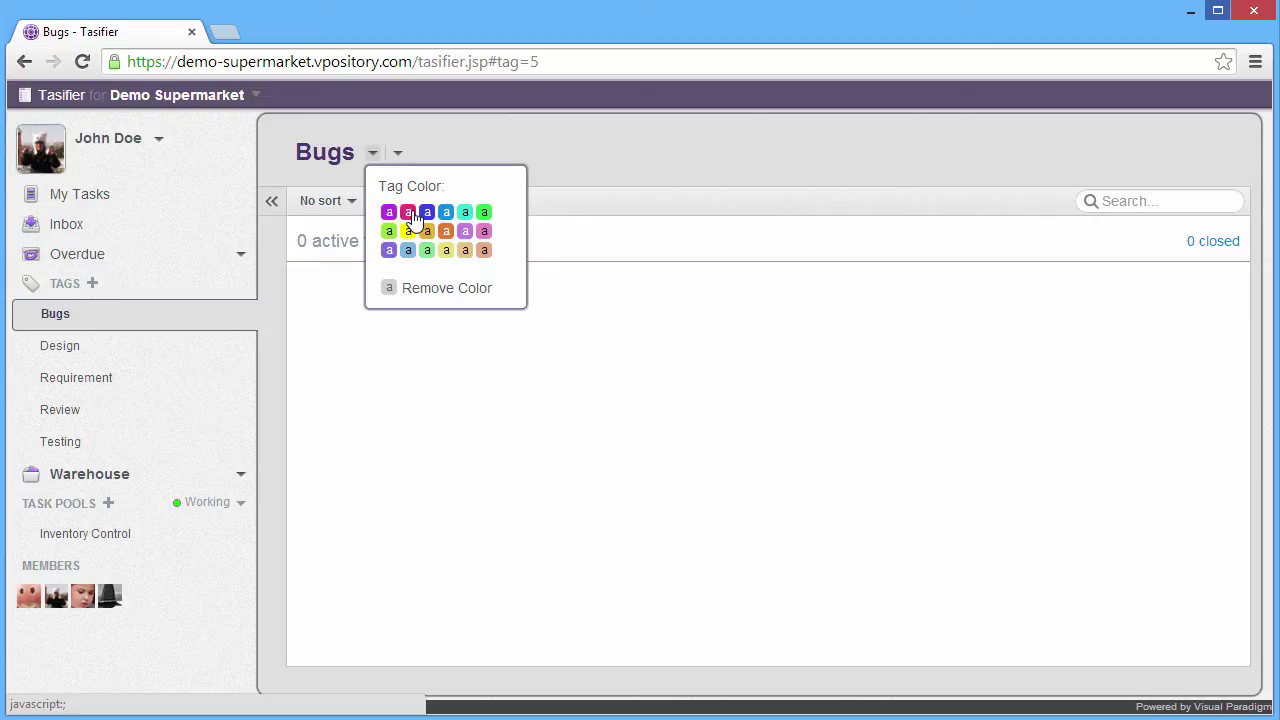
{"action": "left_click", "coordinate": [409, 213]}
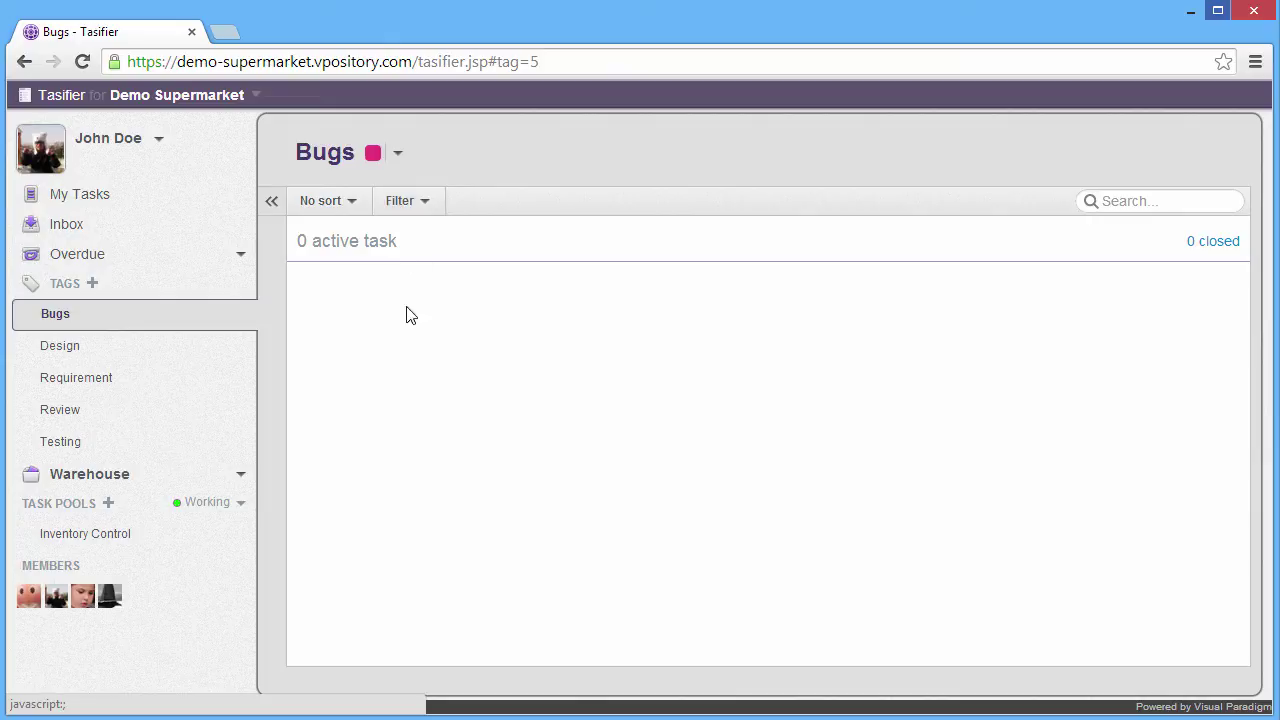
Step: Apply the Bugs tag to the "Fix incorrect page margin in outstanding inventory report" task in My Tasks
{"action": "left_click", "coordinate": [95, 195]}
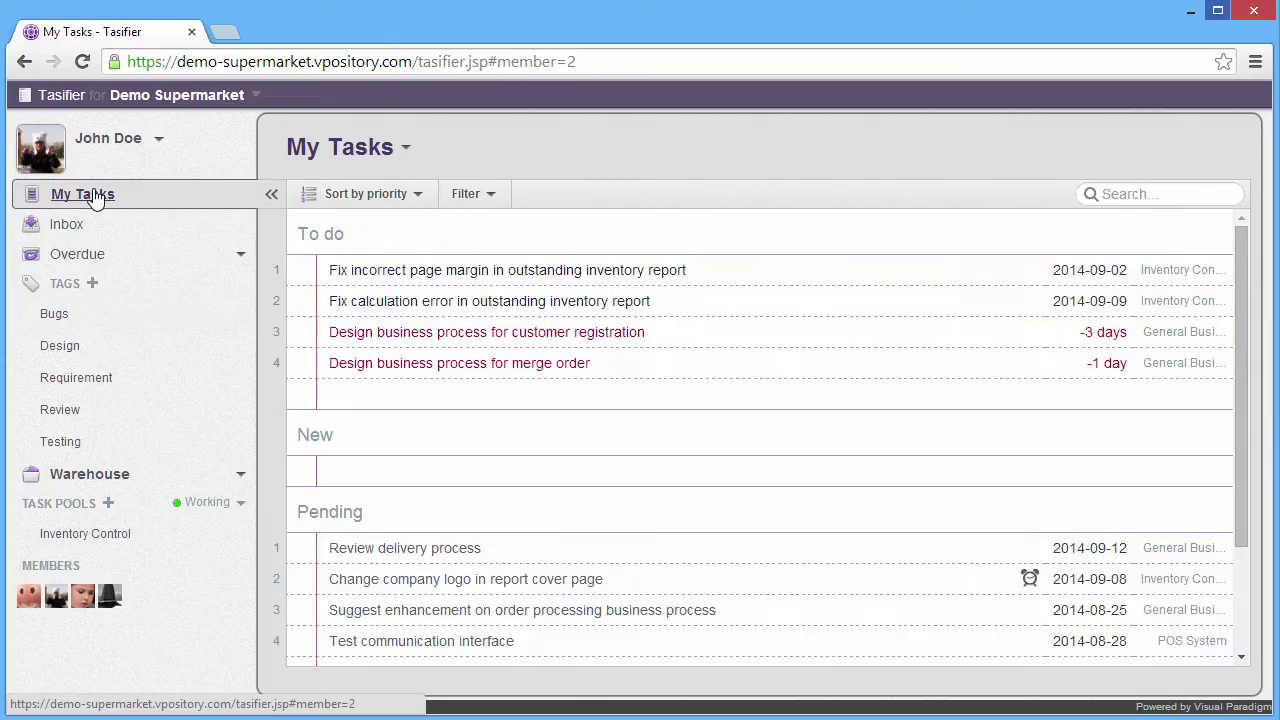
{"action": "left_click", "coordinate": [452, 270]}
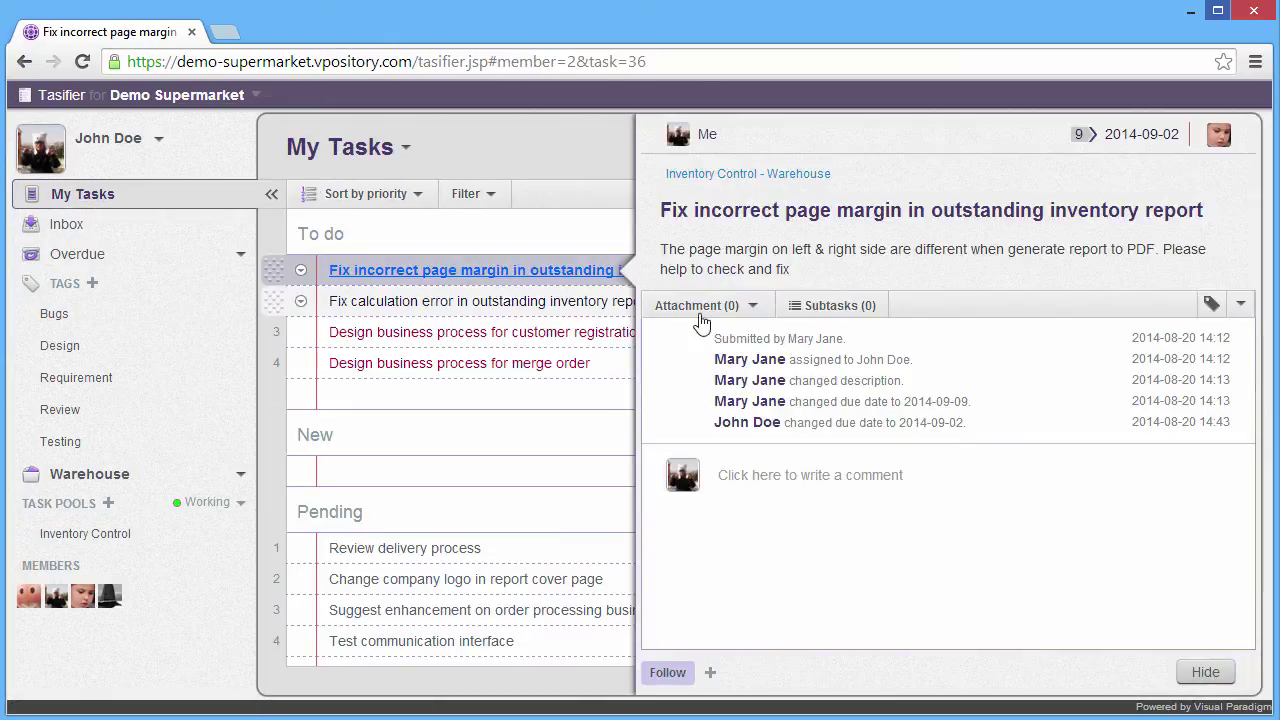
{"action": "left_click", "coordinate": [1212, 304]}
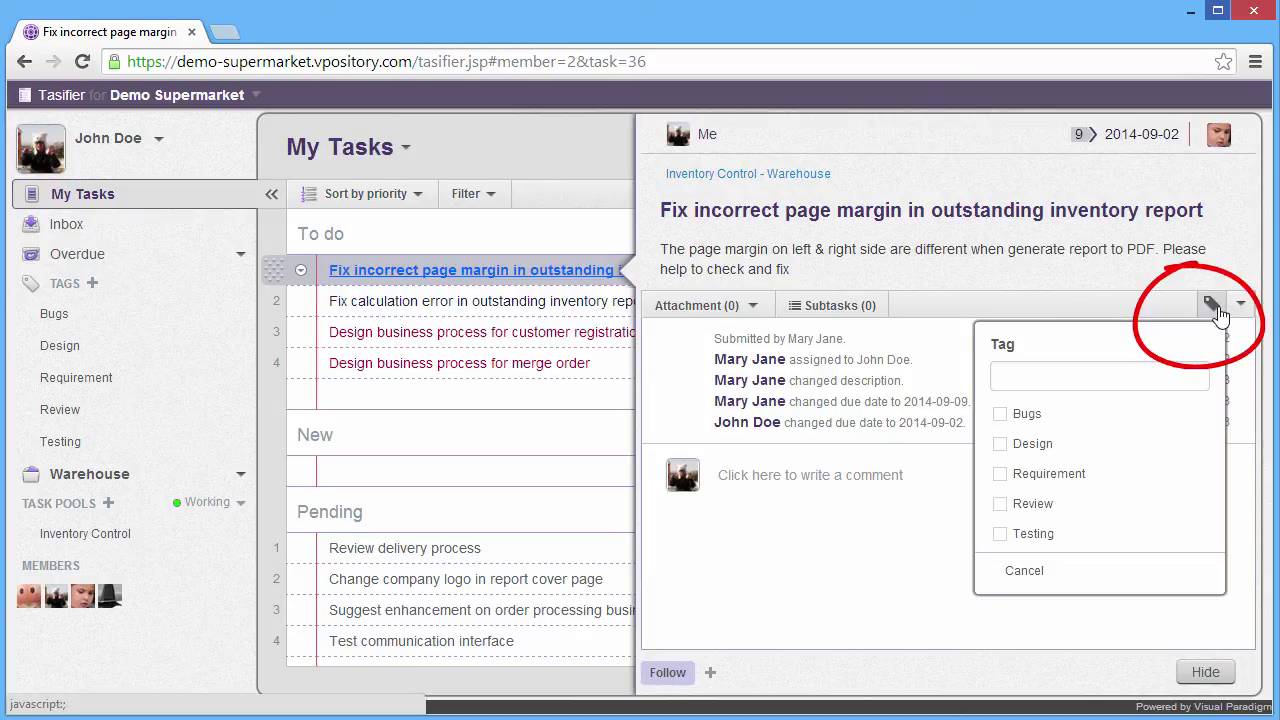
{"action": "left_click", "coordinate": [1002, 418]}
{"action": "left_click", "coordinate": [1016, 571]}
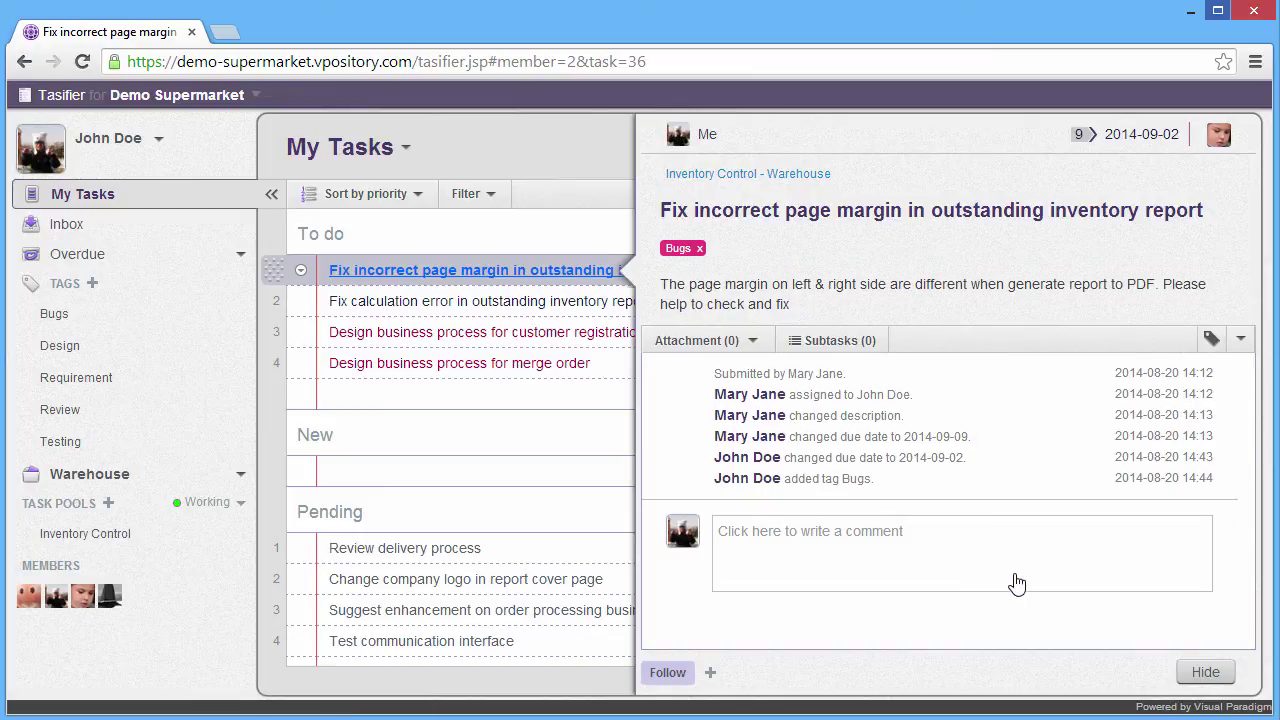
Step: Apply the Bugs tag to the "Fix calculation error in outstanding inventory report" task and close its details
{"action": "left_click", "coordinate": [608, 303]}
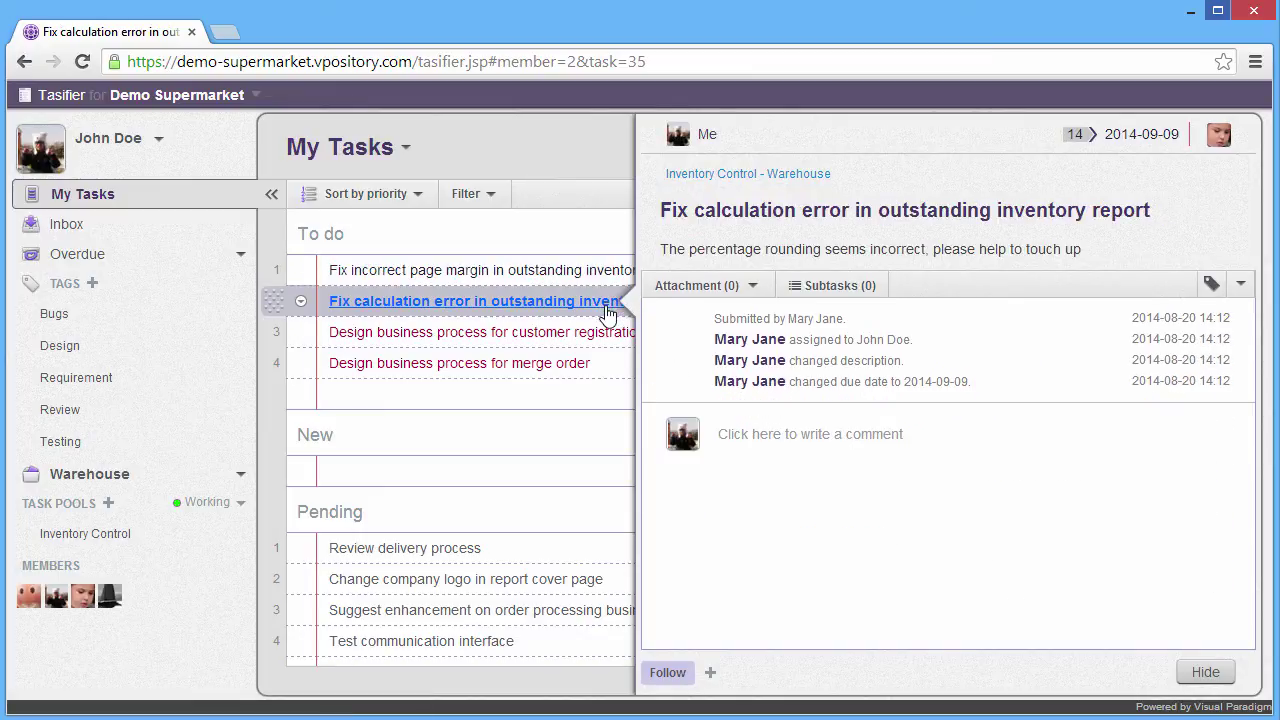
{"action": "left_click", "coordinate": [1211, 285]}
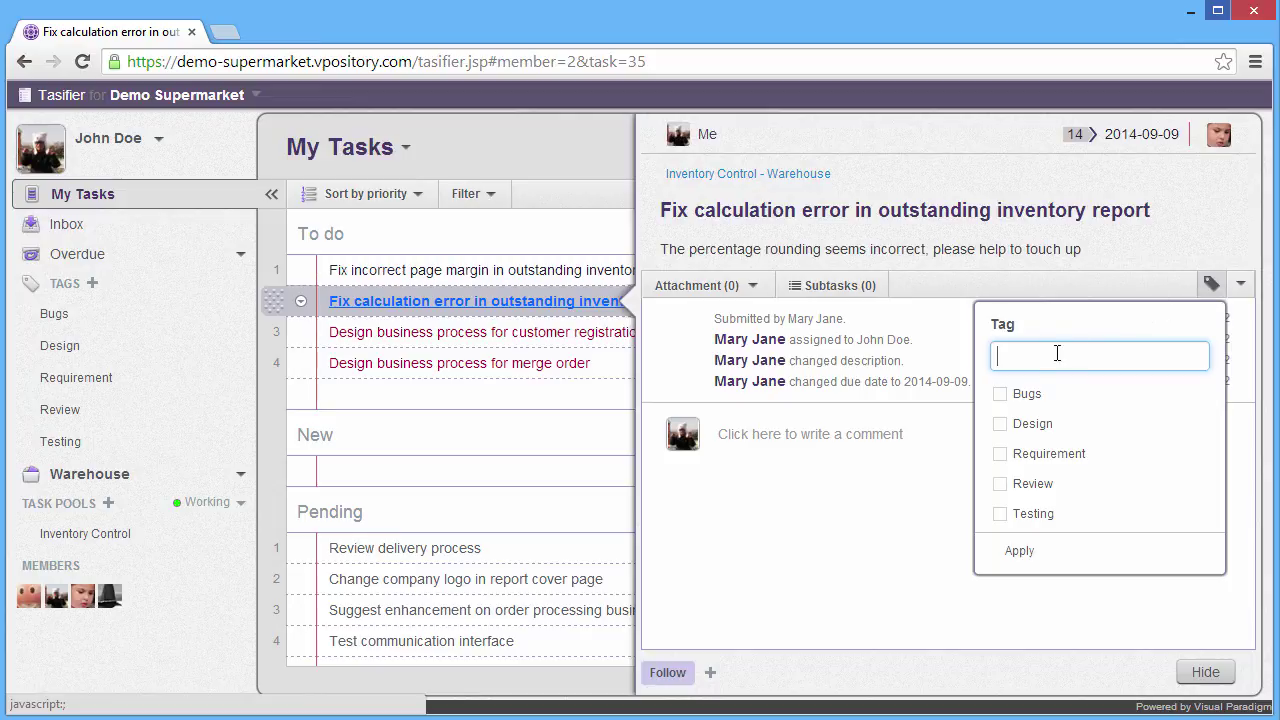
{"action": "left_click", "coordinate": [1031, 396]}
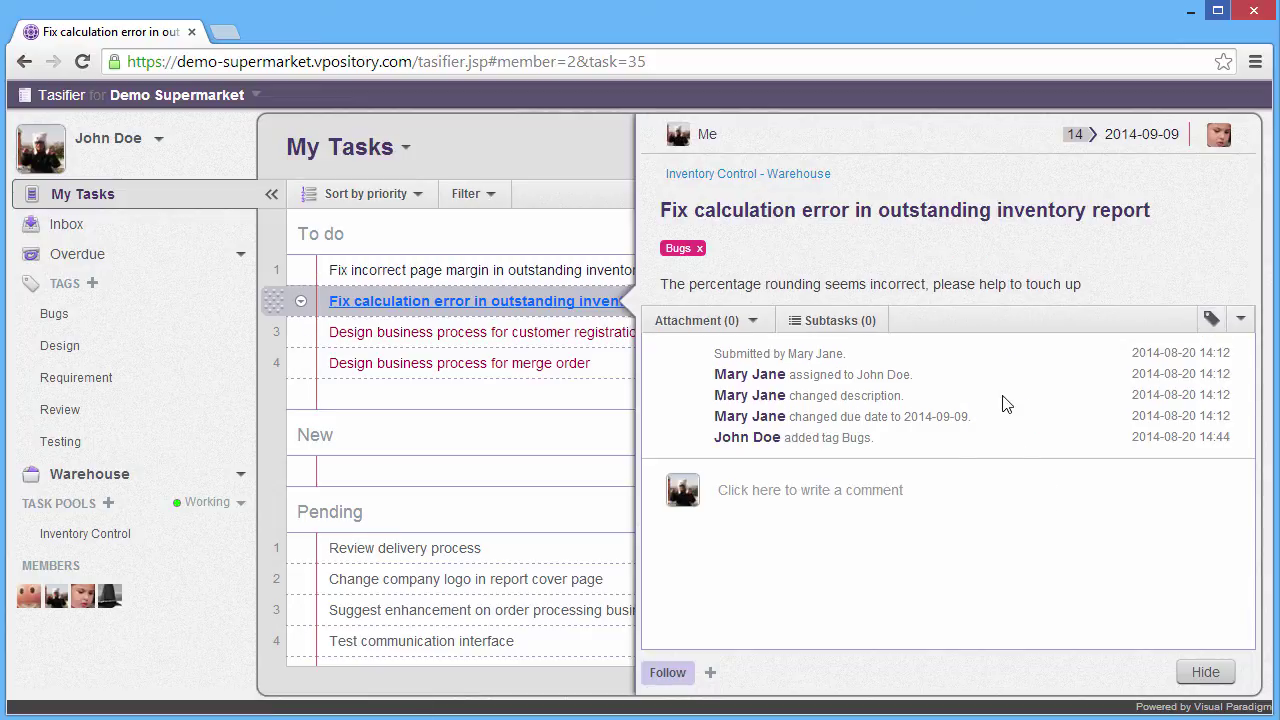
{"action": "left_click", "coordinate": [632, 305]}
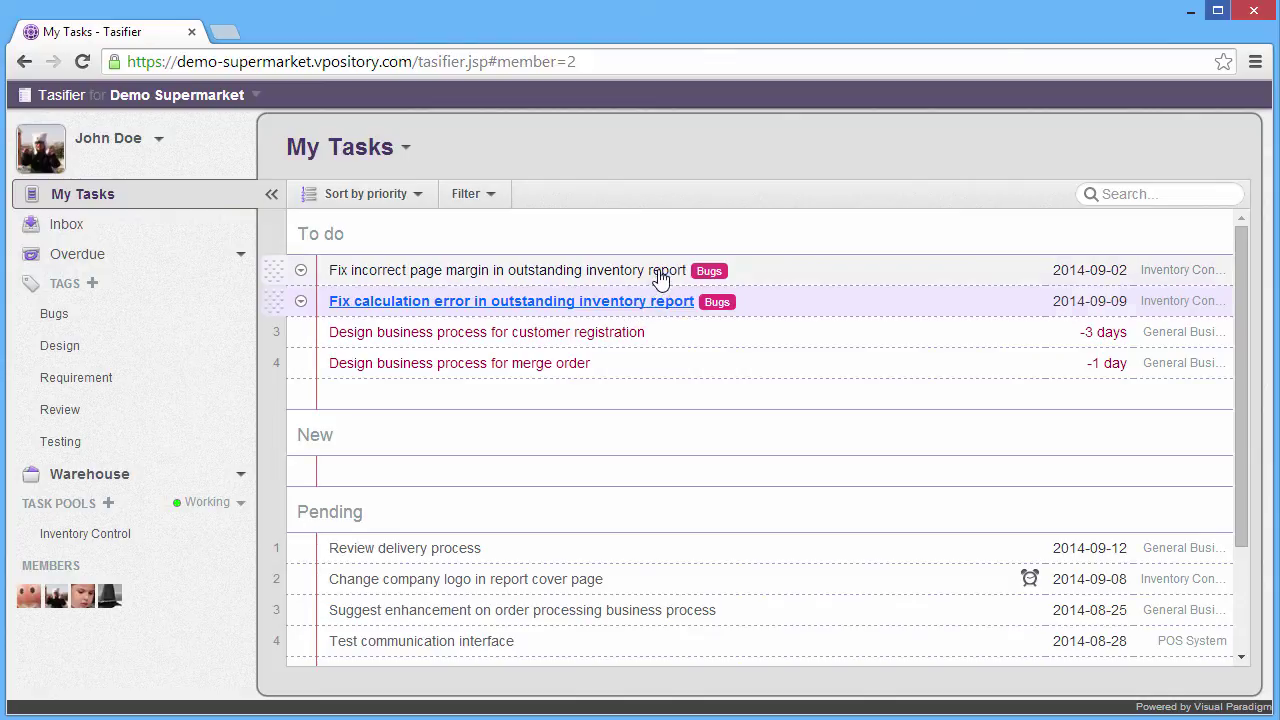
Step: Add the last listed team member as a follower of the "Fix incorrect page margin in outstanding inventory report" task
{"action": "left_click", "coordinate": [659, 272]}
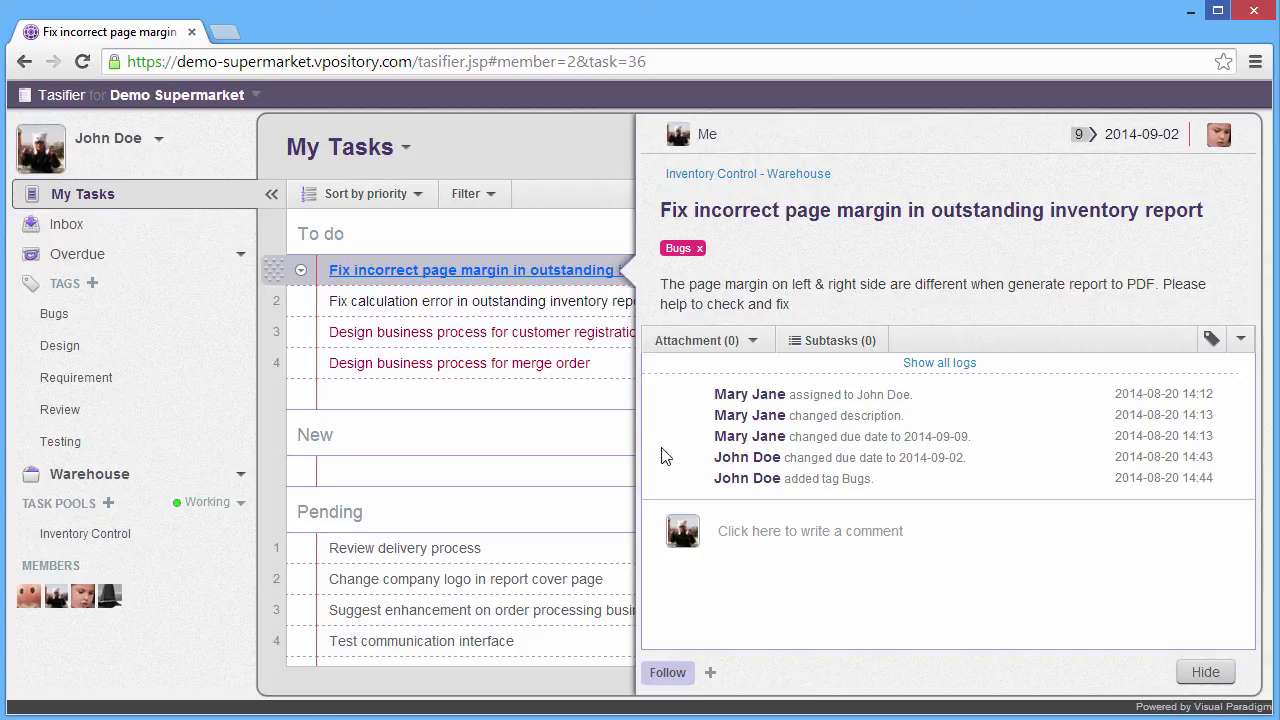
{"action": "left_click", "coordinate": [676, 535]}
{"action": "left_click", "coordinate": [710, 675]}
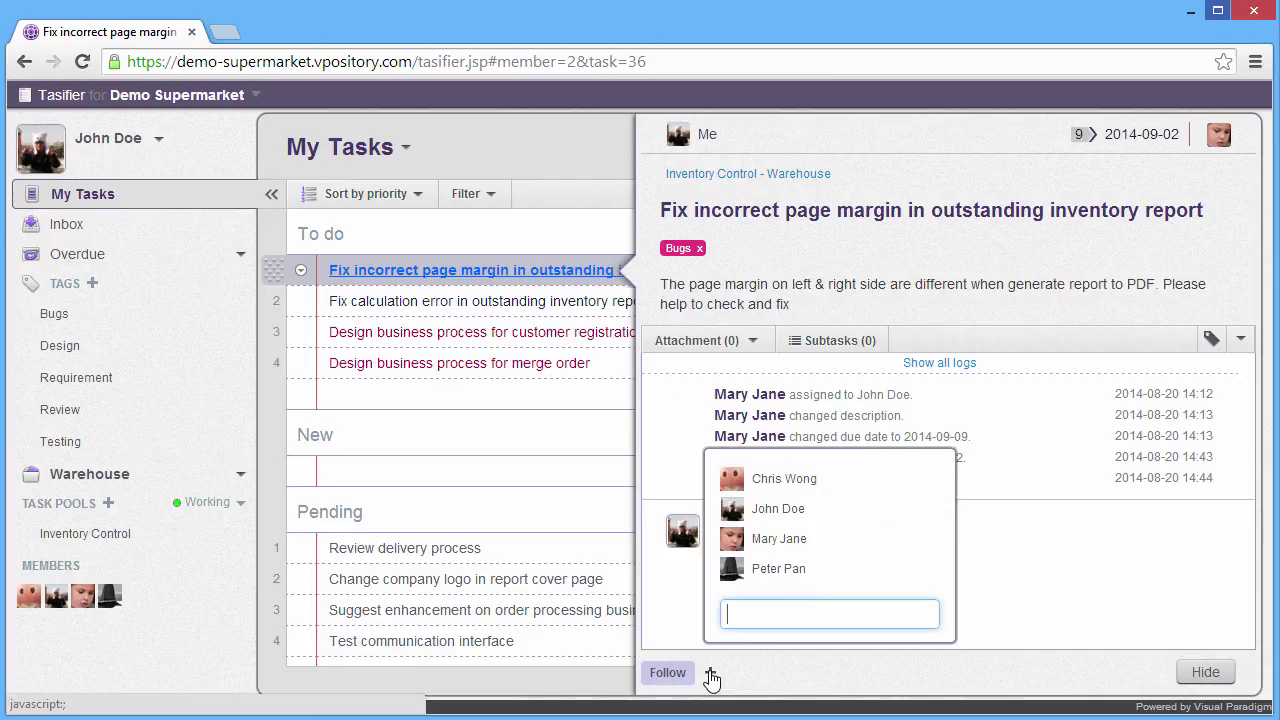
{"action": "left_click", "coordinate": [790, 569]}
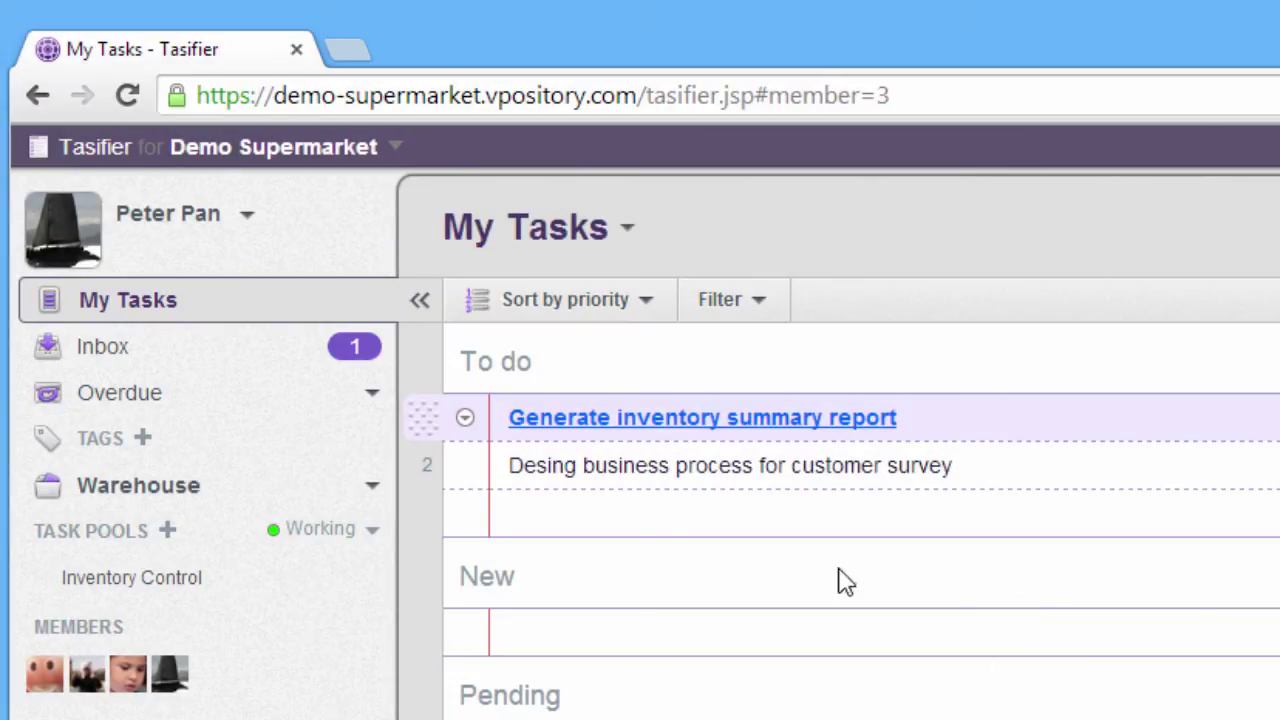
Step: In the follower's account, open the inbox notification about the "Fix incorrect page margin in outstanding inventory report" task to view its details
{"action": "left_click", "coordinate": [204, 355]}
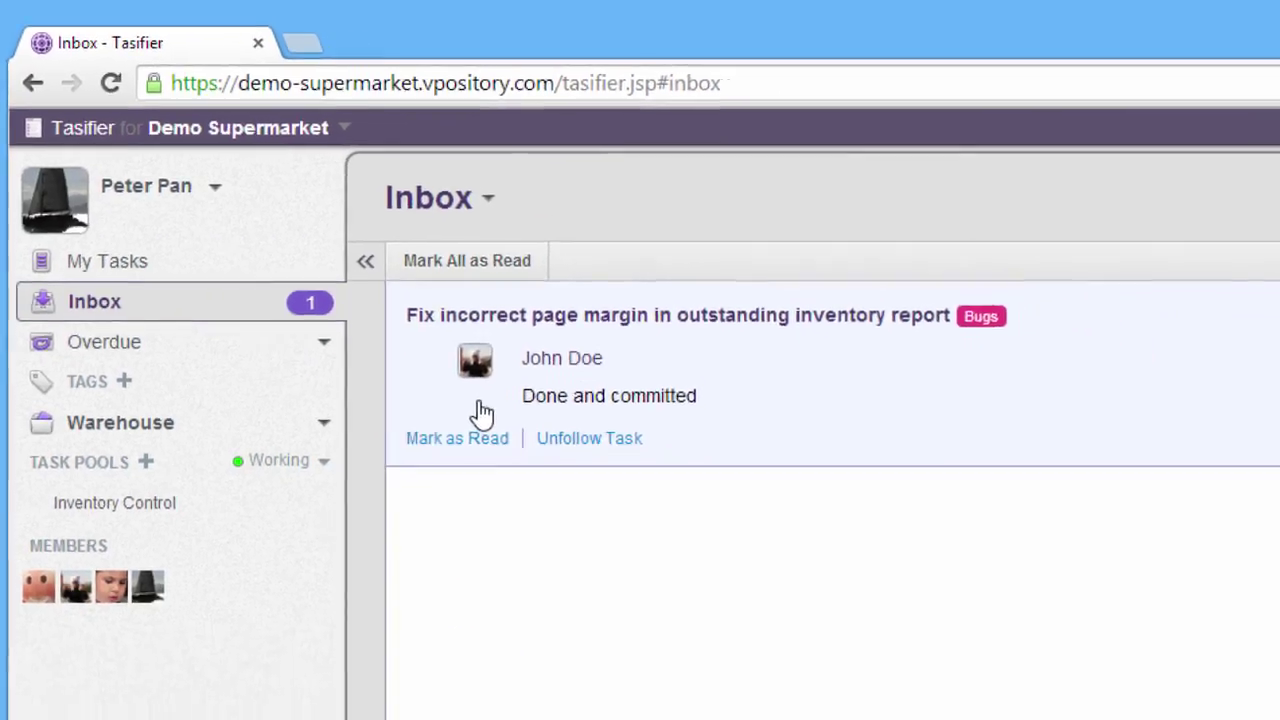
{"action": "left_click", "coordinate": [553, 473]}
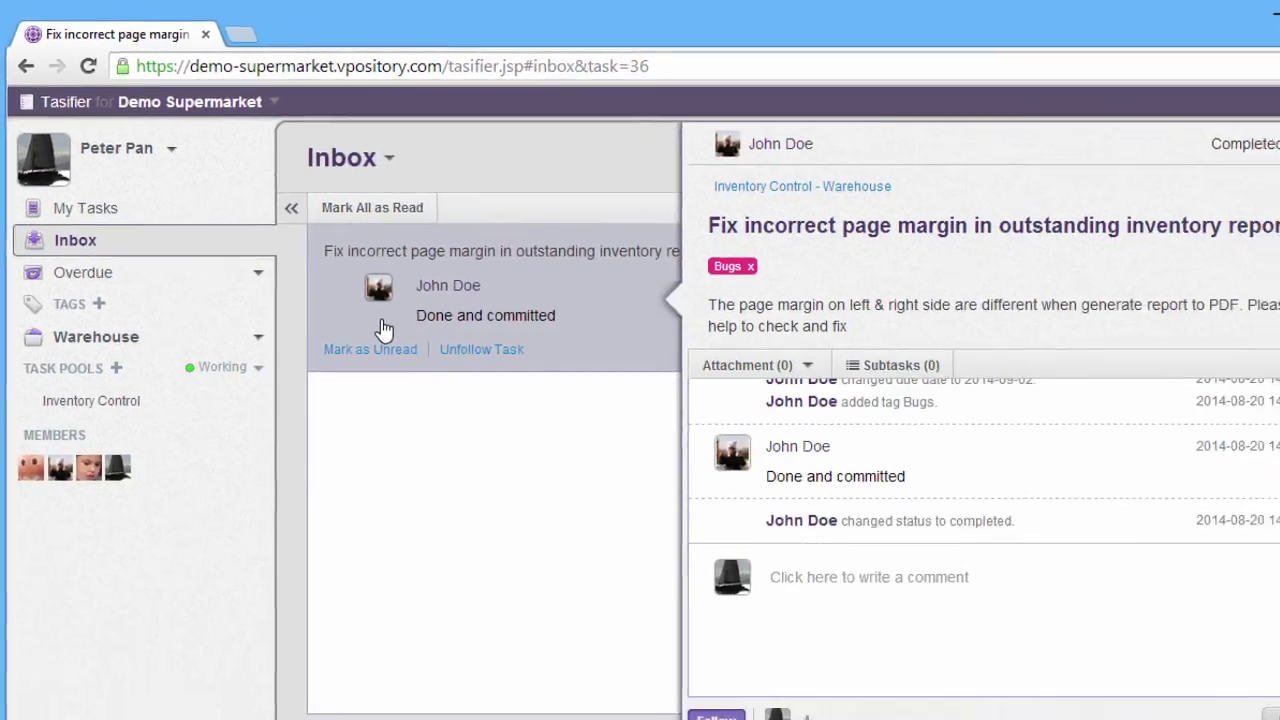